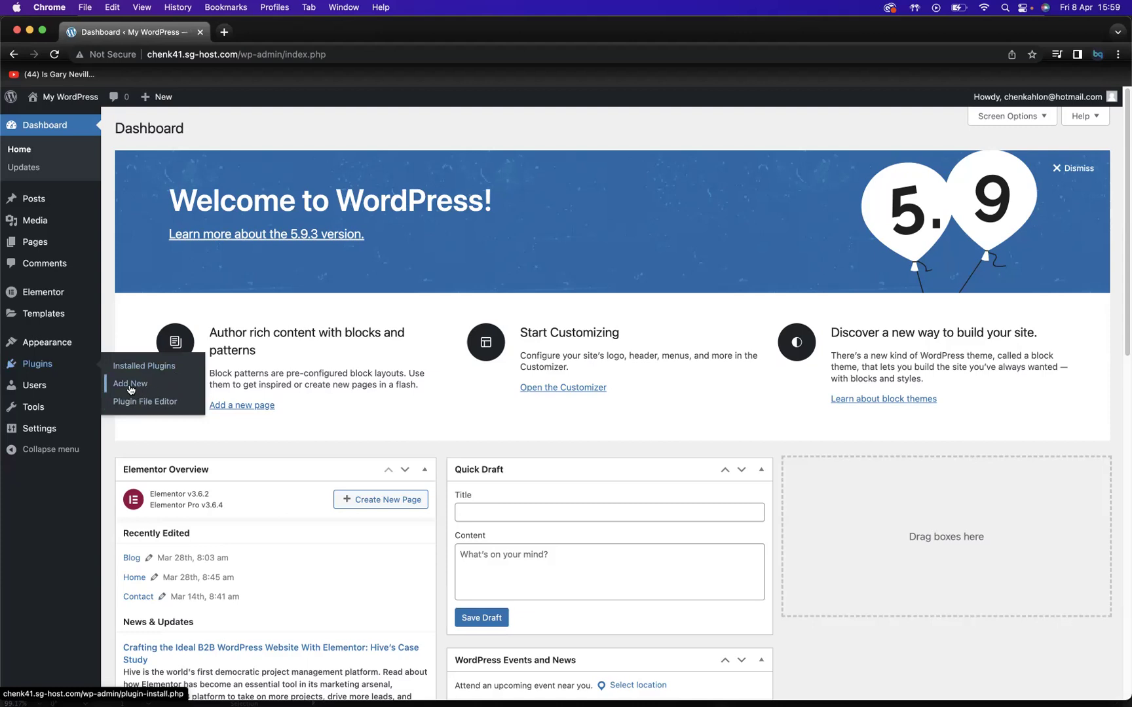
Search the plugin directory for 'woocommerce' and activate WooCommerce to launch its setup wizard
left_click(131, 385)
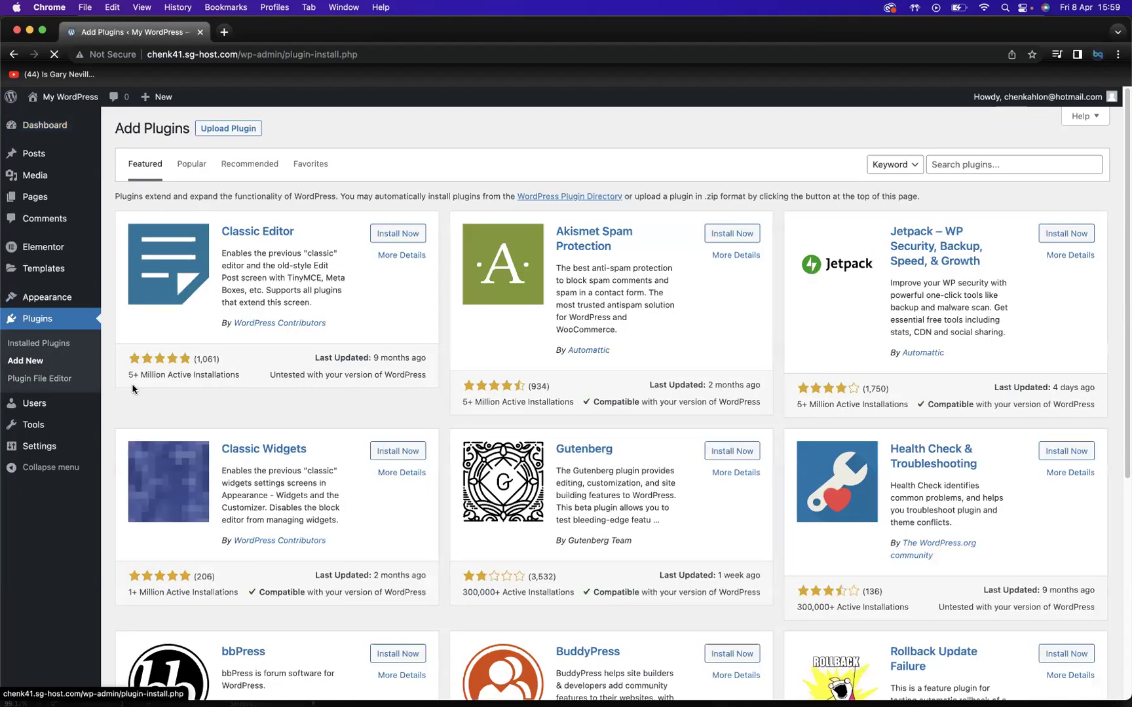
left_click(964, 165)
type("woo")
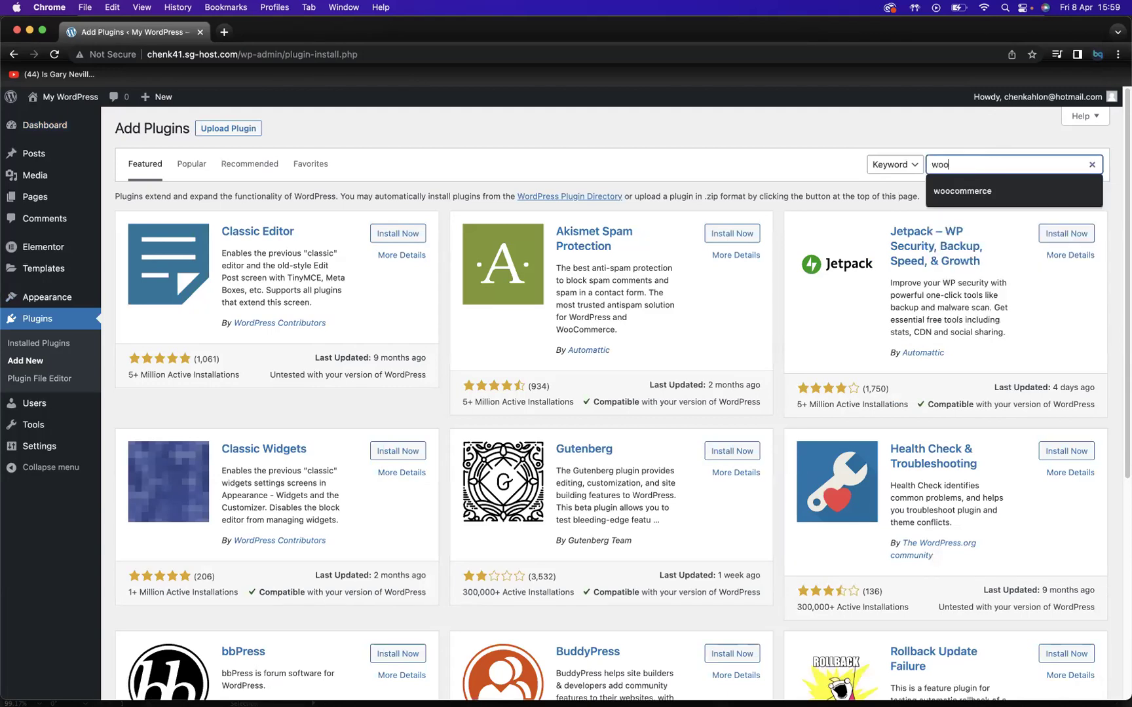
type("comm")
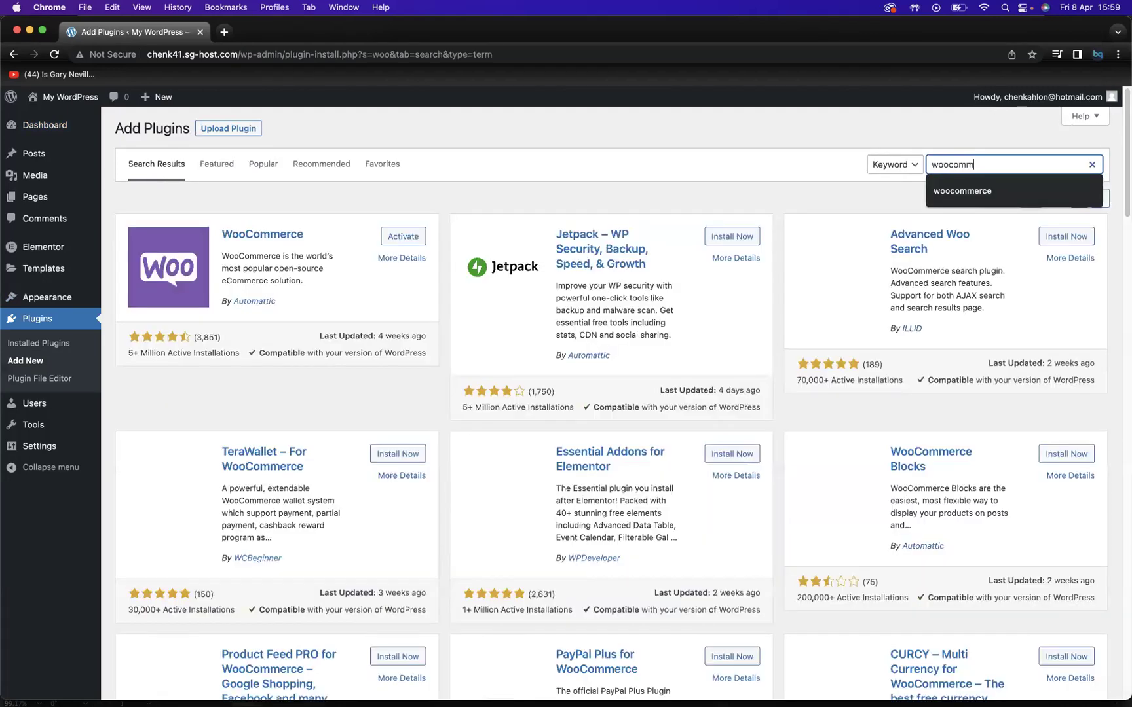
type("erce")
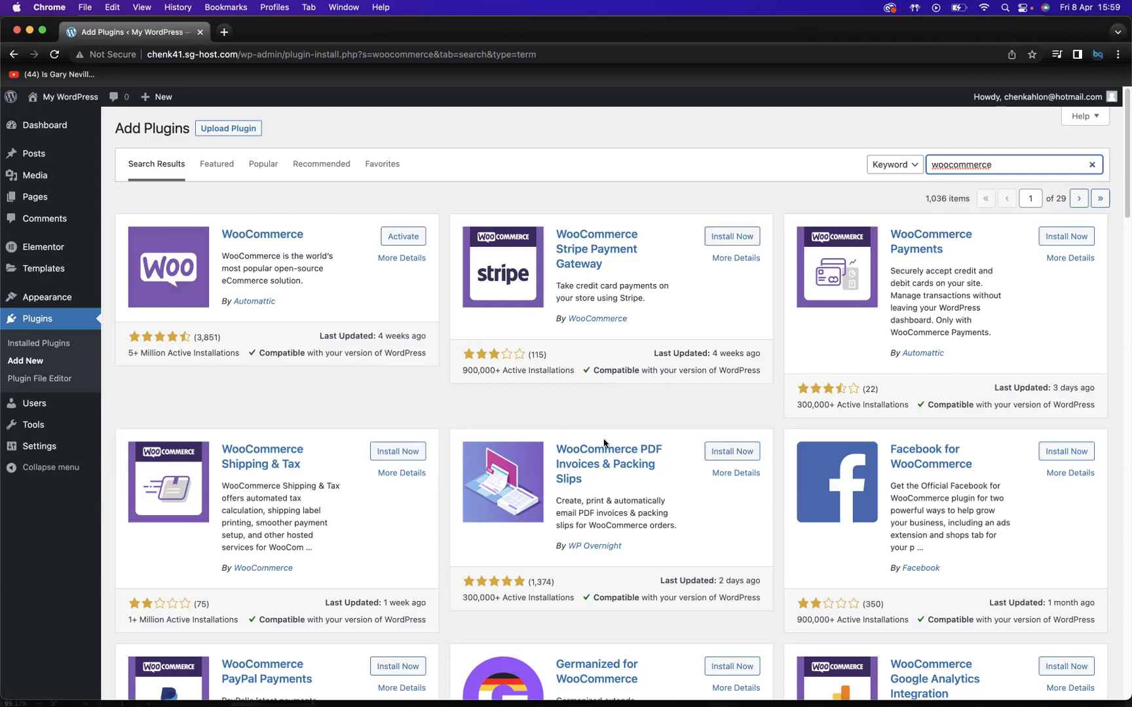
left_click(403, 236)
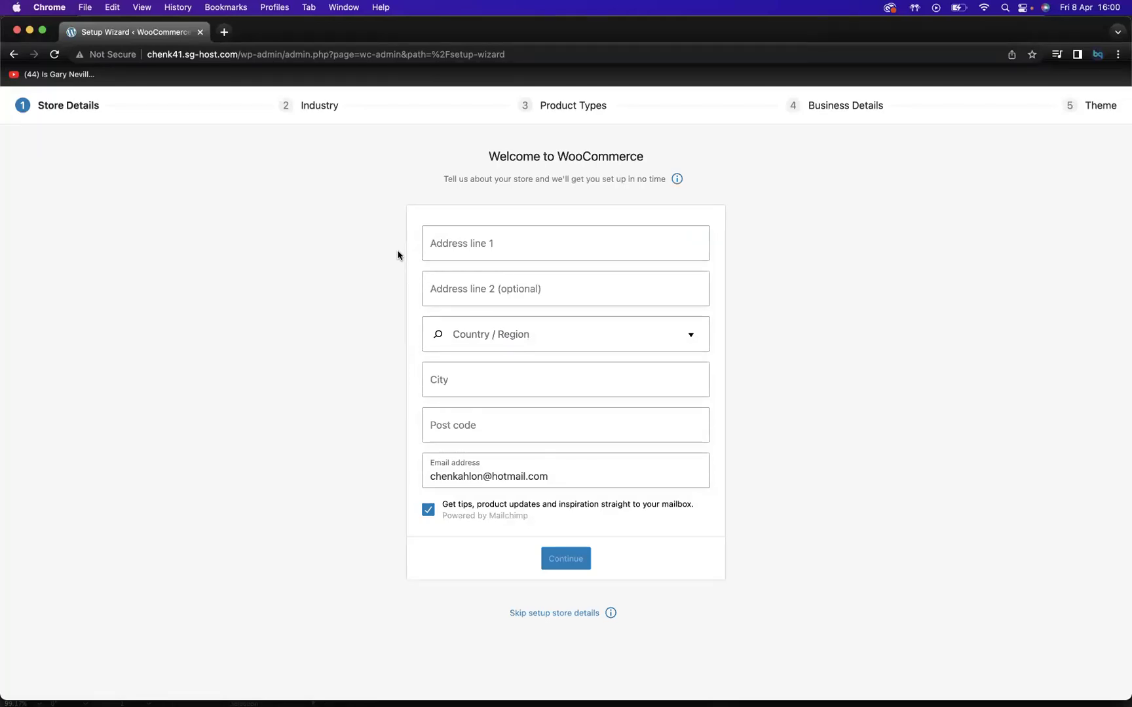
Enter the street address and set the store country to United Kingdom (UK)
left_click(497, 244)
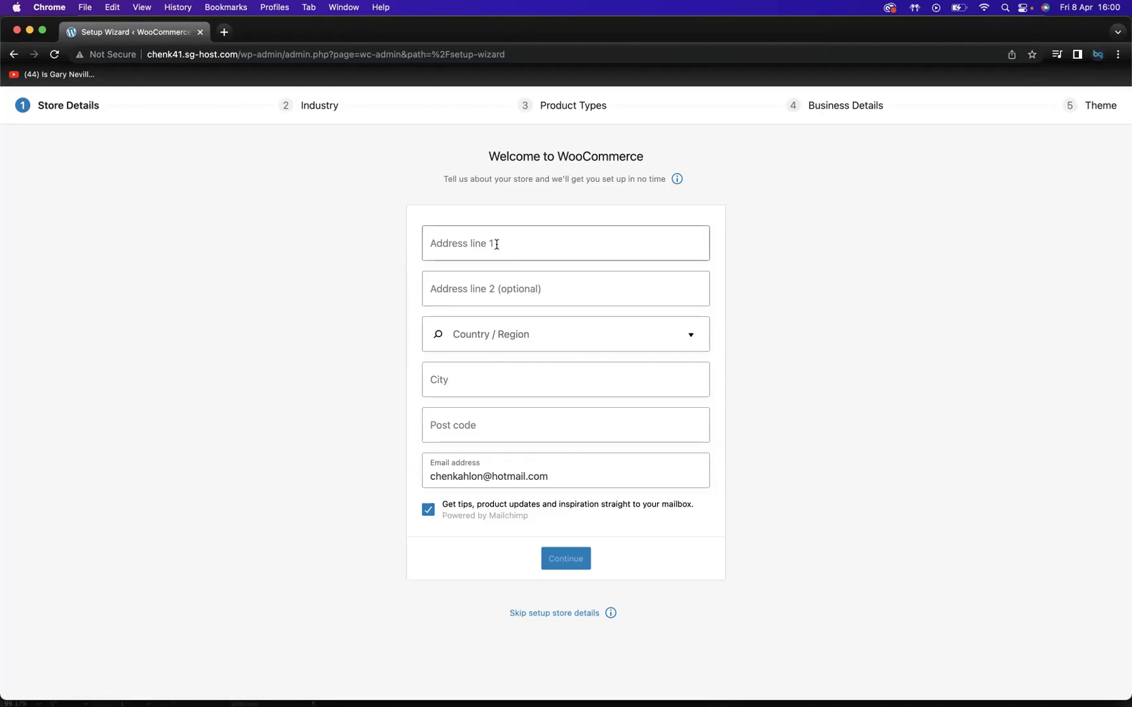
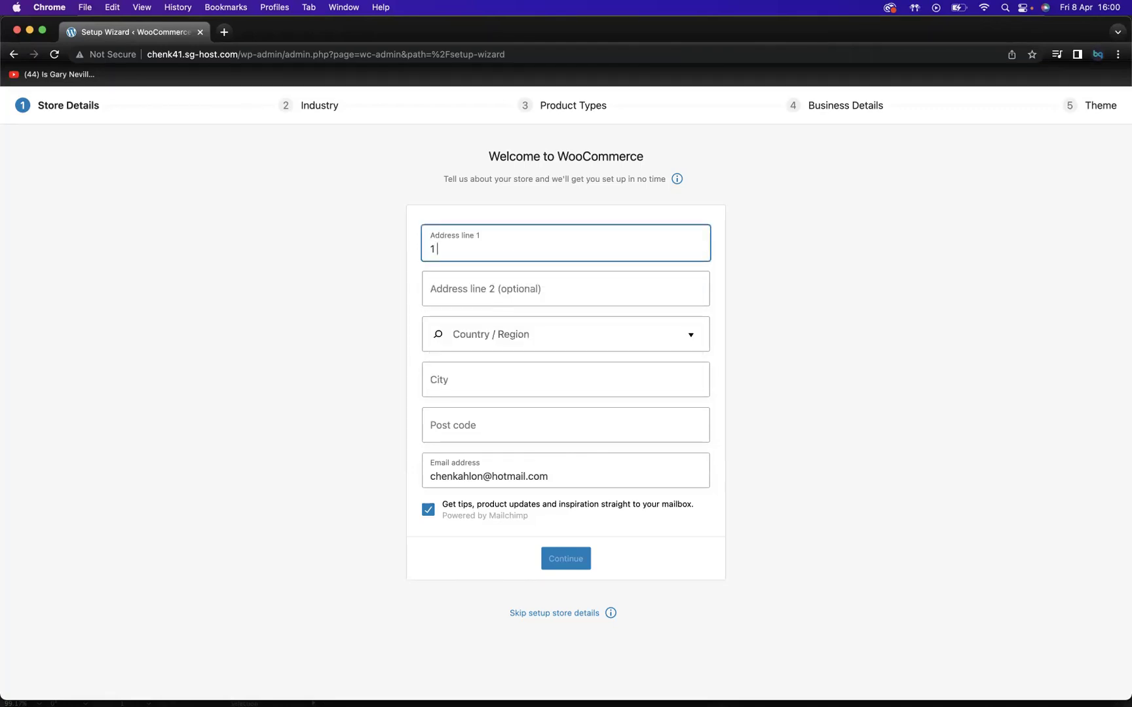
left_click(535, 332)
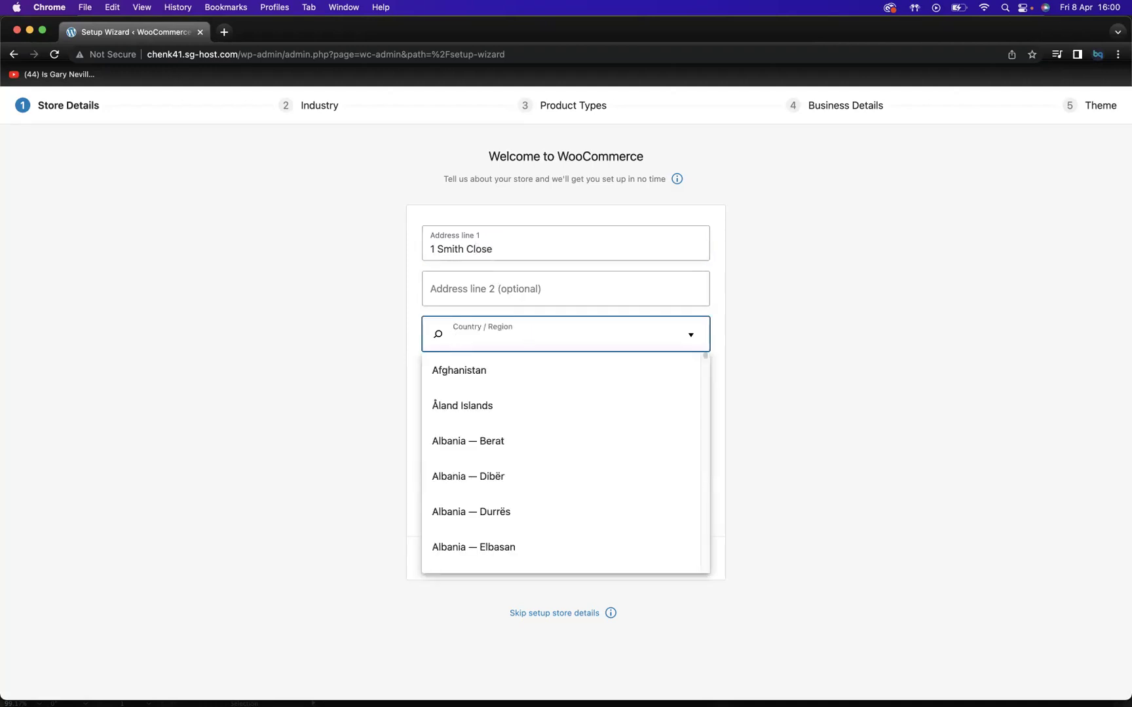
type("Lond")
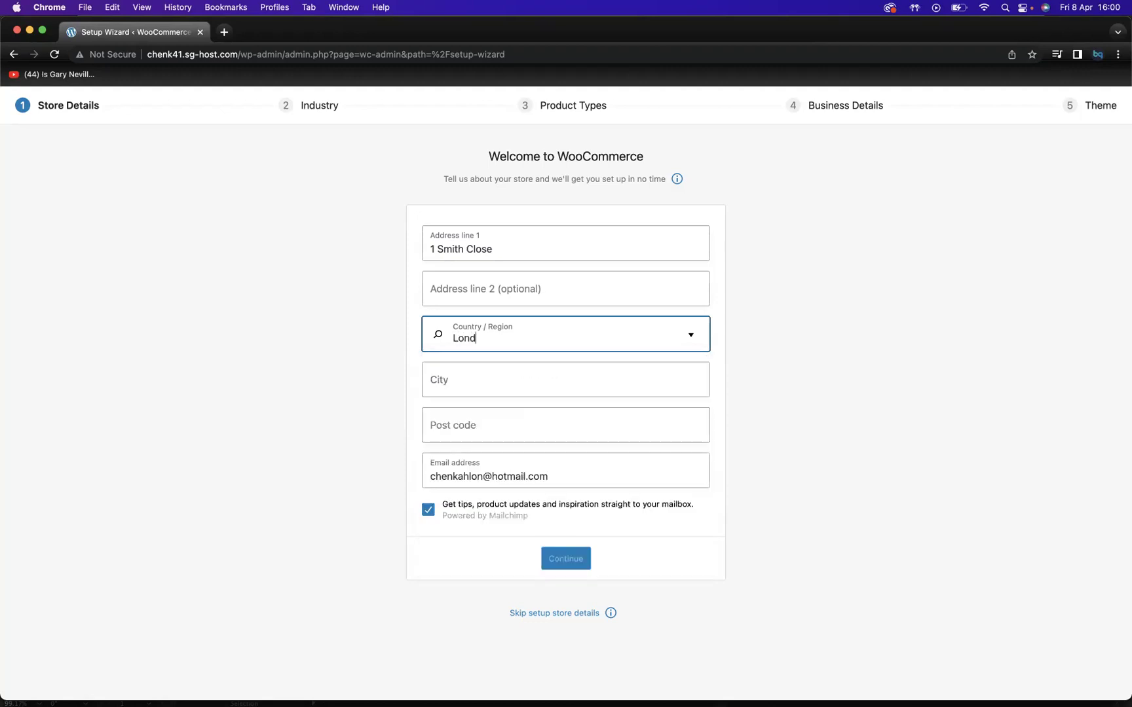
type("on")
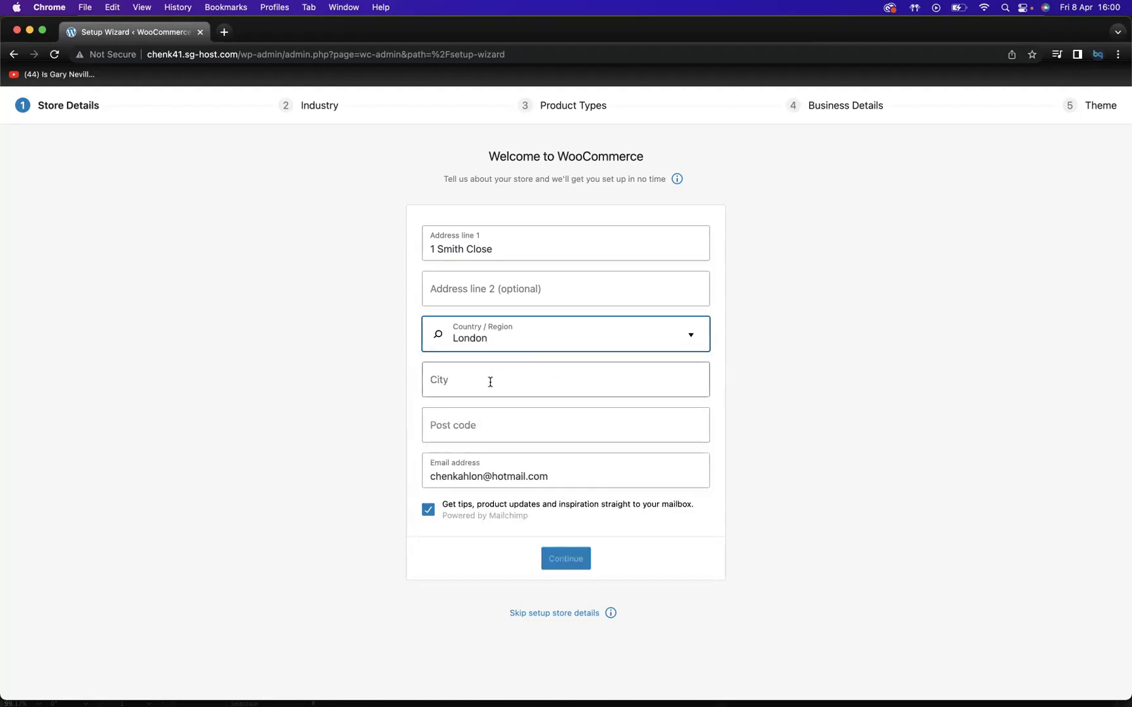
left_click(491, 383)
left_click(585, 341)
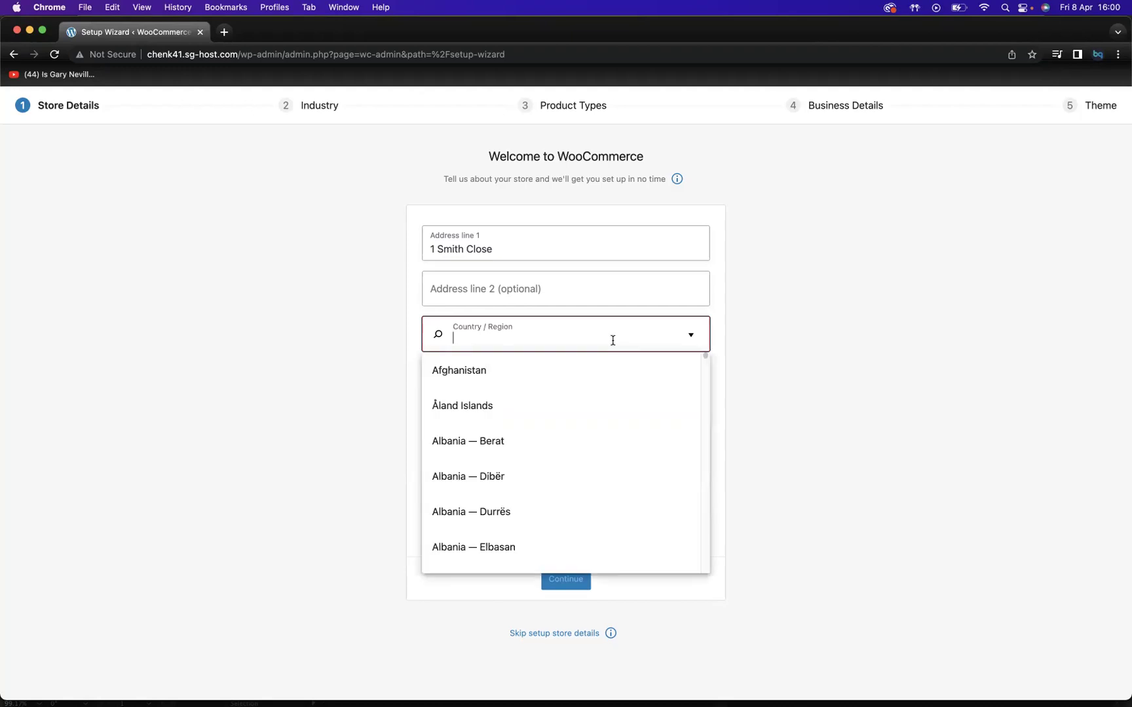
type("uk")
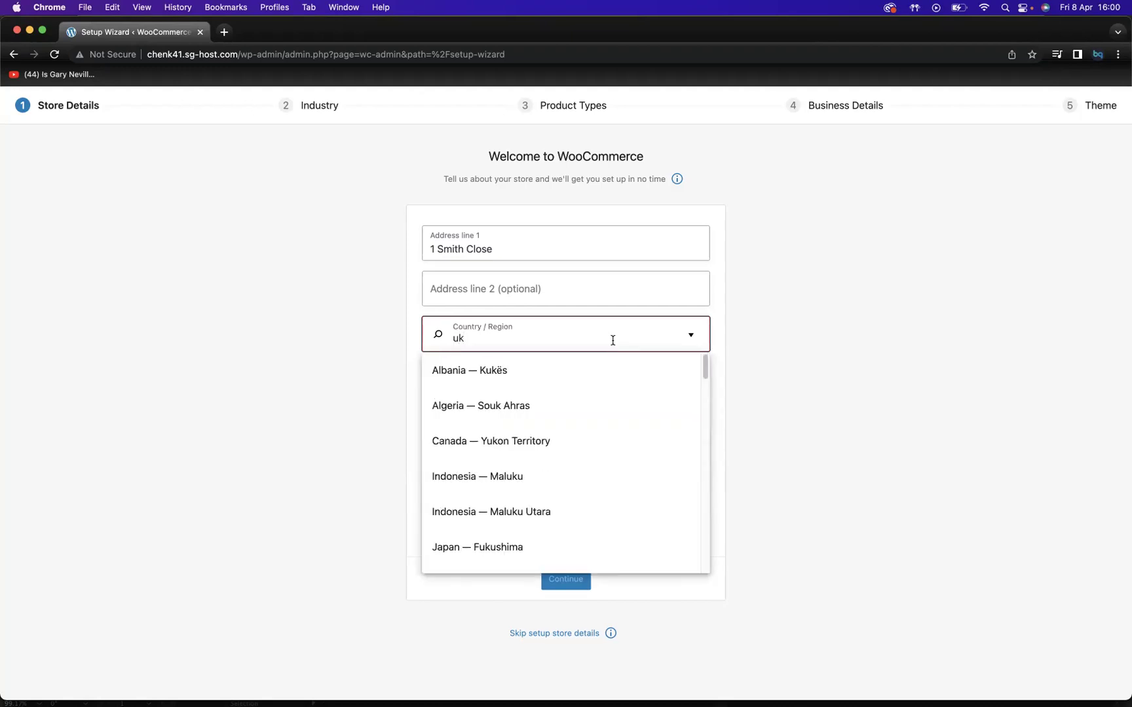
key("BackSpace")
type("ni")
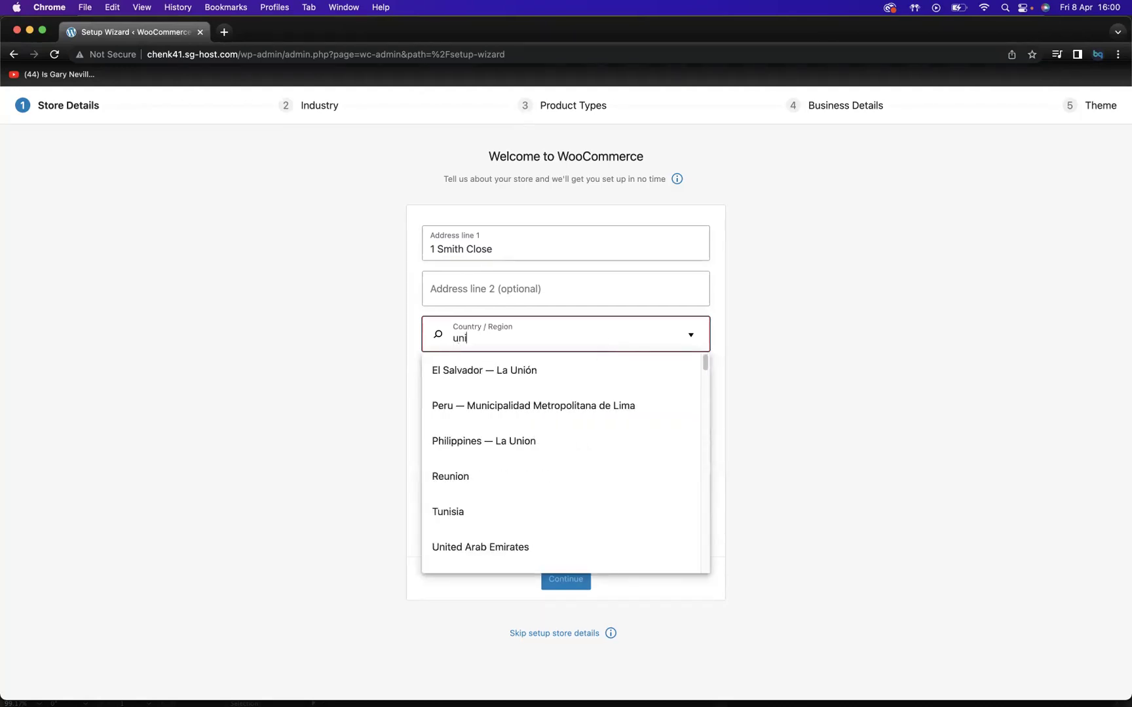
type("t")
left_click(474, 405)
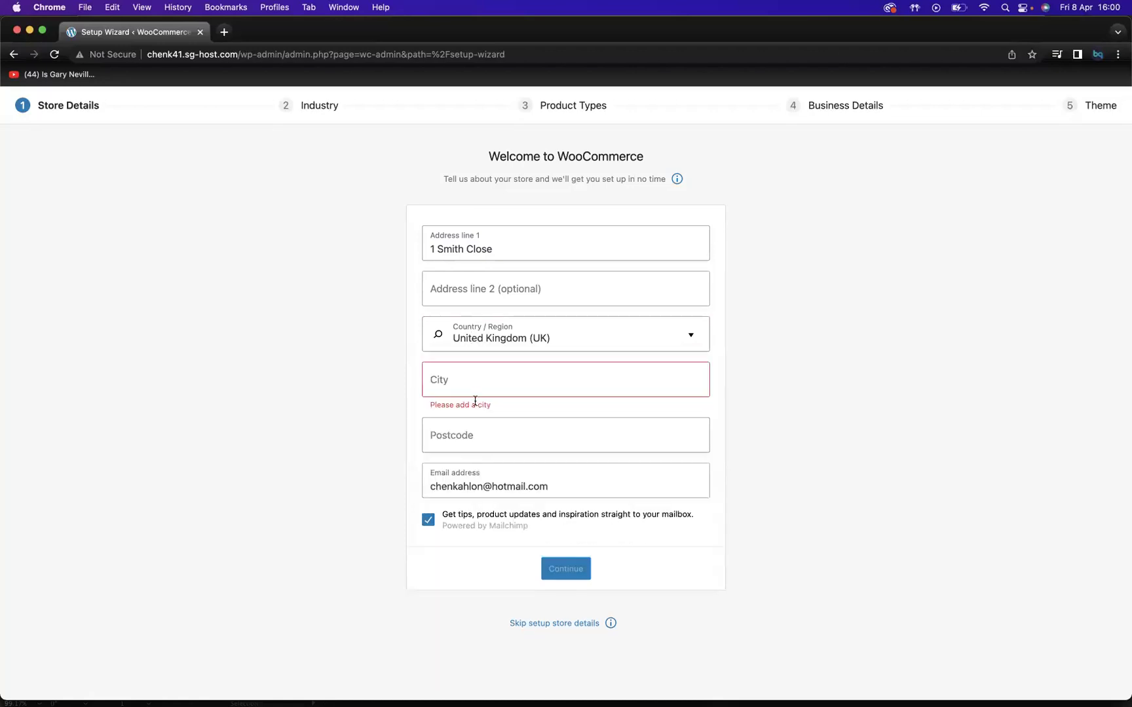
left_click(473, 379)
type("l")
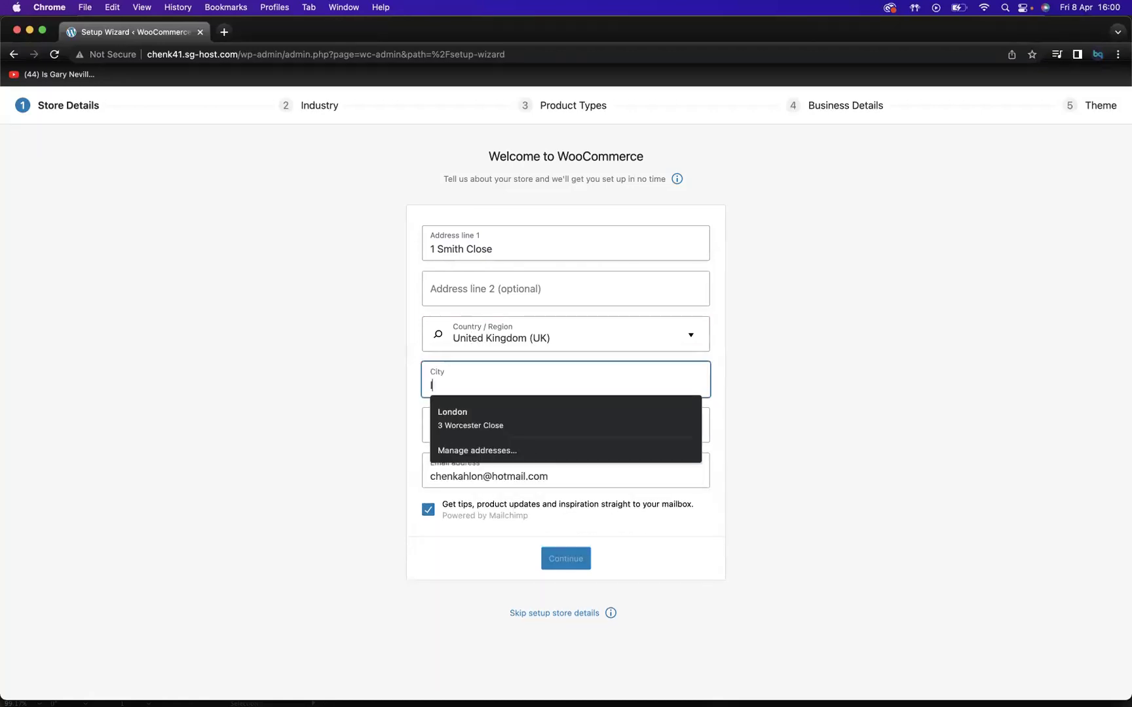
type("ondon")
Set the city to London and enter the postcode
left_click(435, 386)
key("Down")
key("Down")
key("Down")
key("Return")
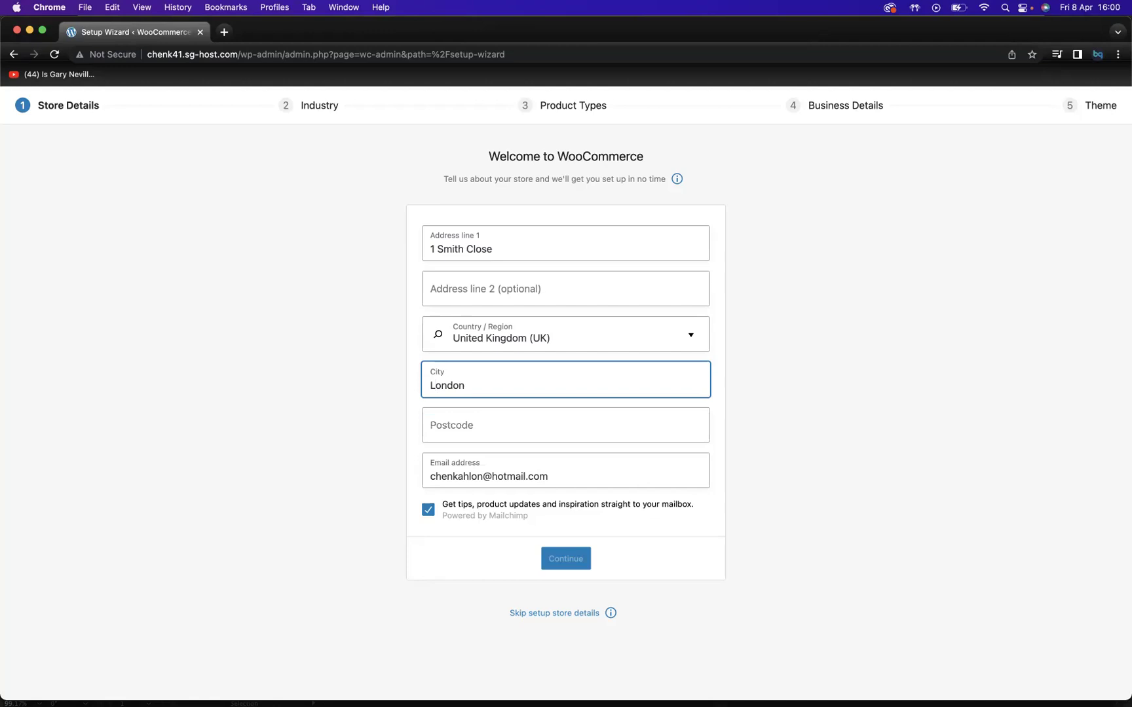
left_click(491, 426)
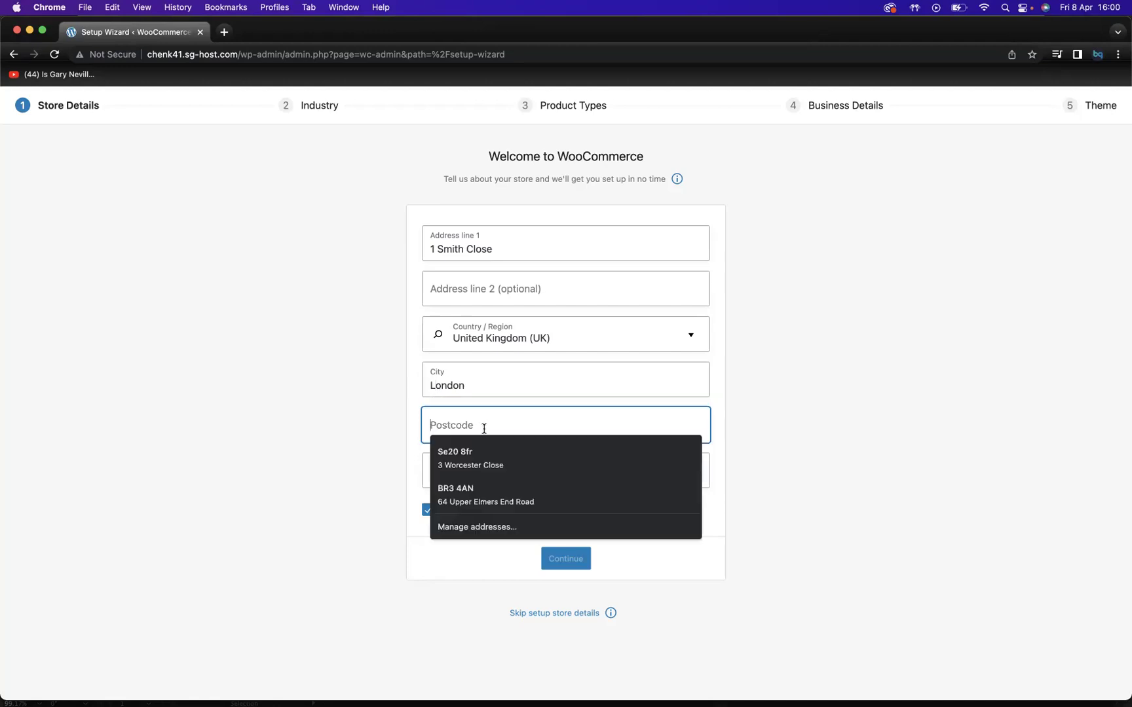
type("B")
key("BackSpace")
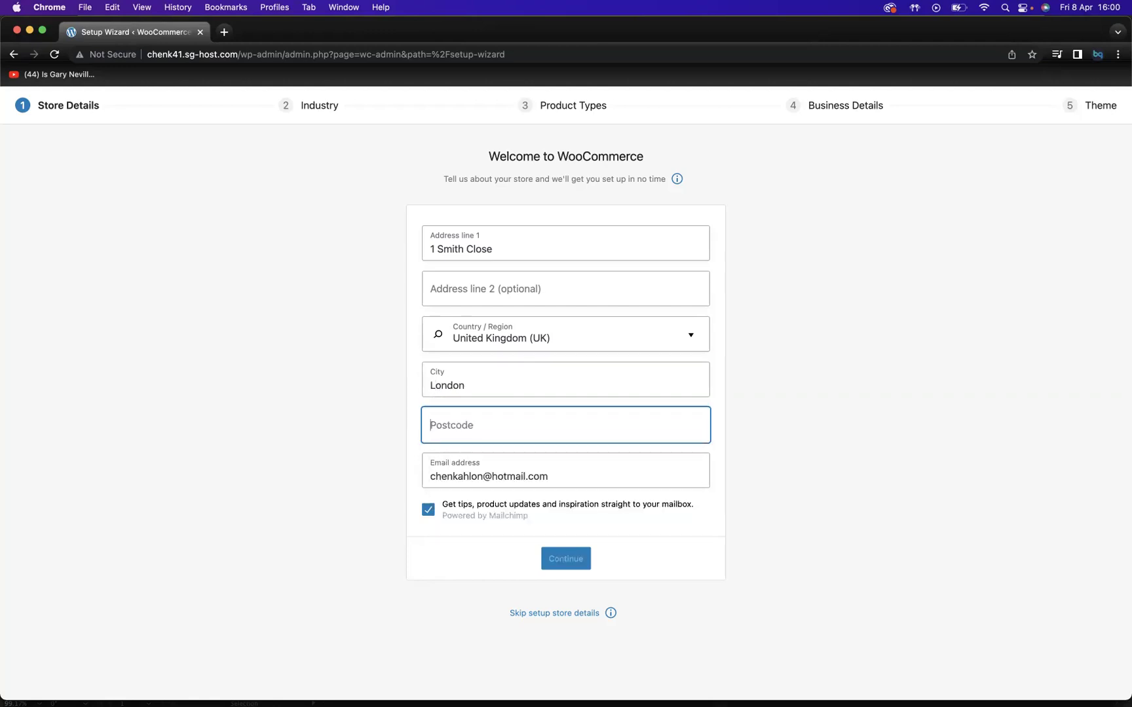
type("SR1")
type(" 7gh")
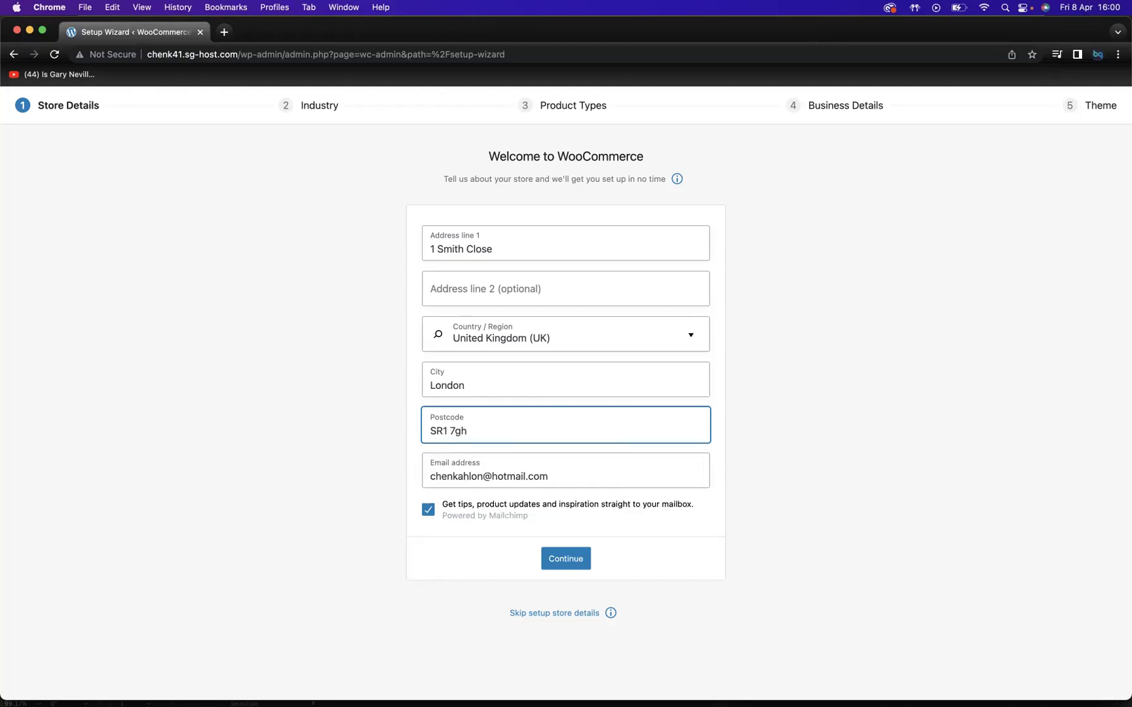
Replace the contact email with a new address from Chrome's autofill suggestion
left_click_drag(548, 481, 423, 471)
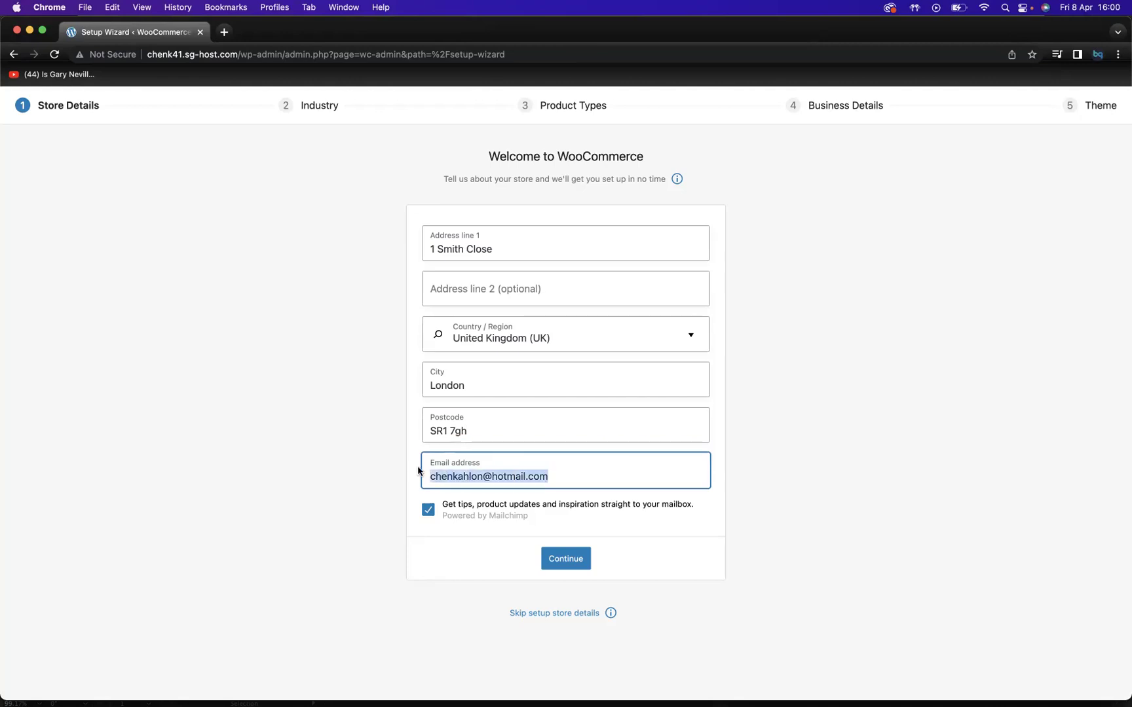
key("BackSpace")
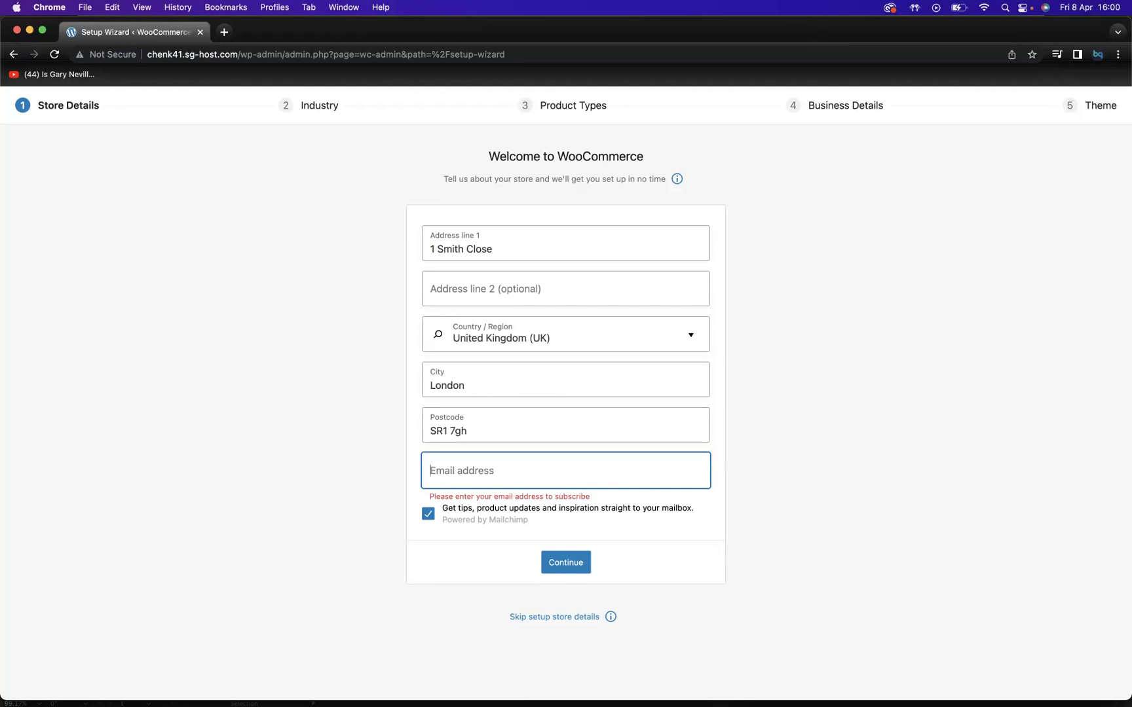
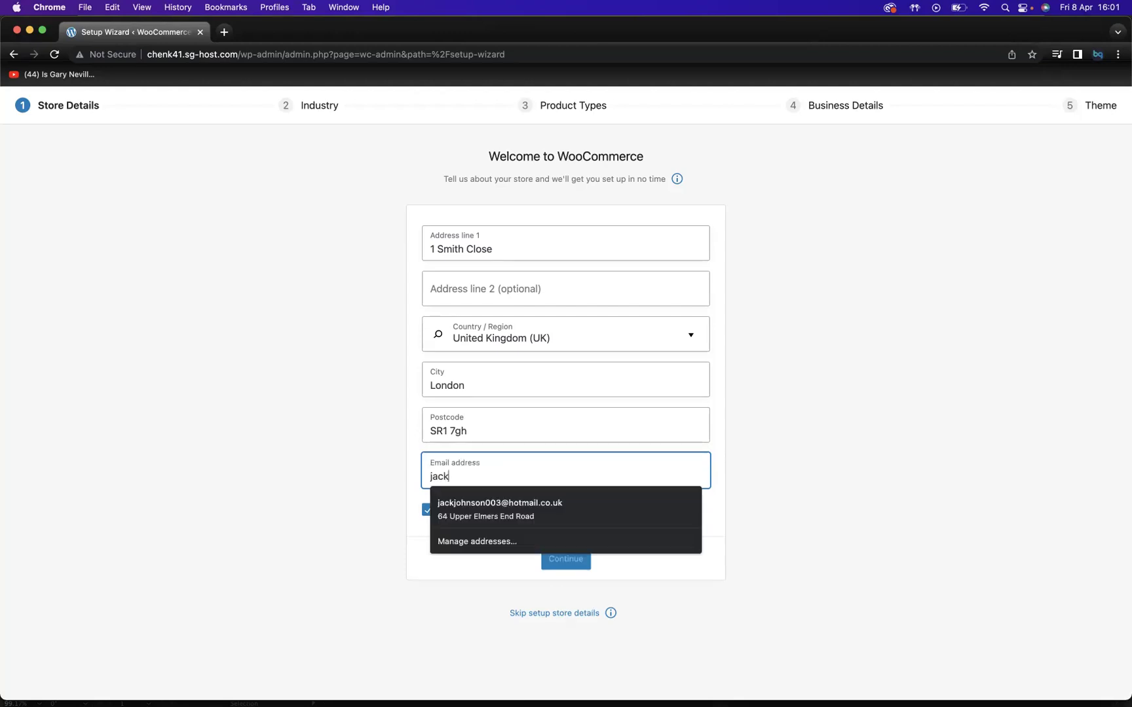
left_click(460, 503)
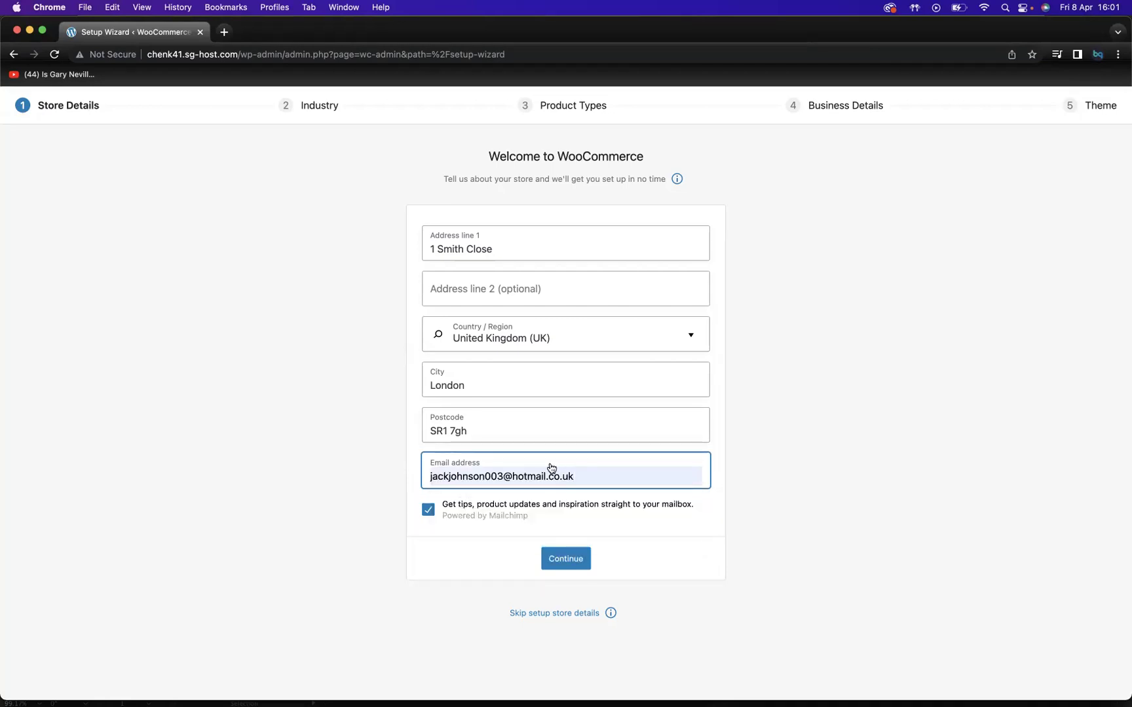
Continue past store details and answer 'No thanks' to the usage-tracking modal
left_click(569, 557)
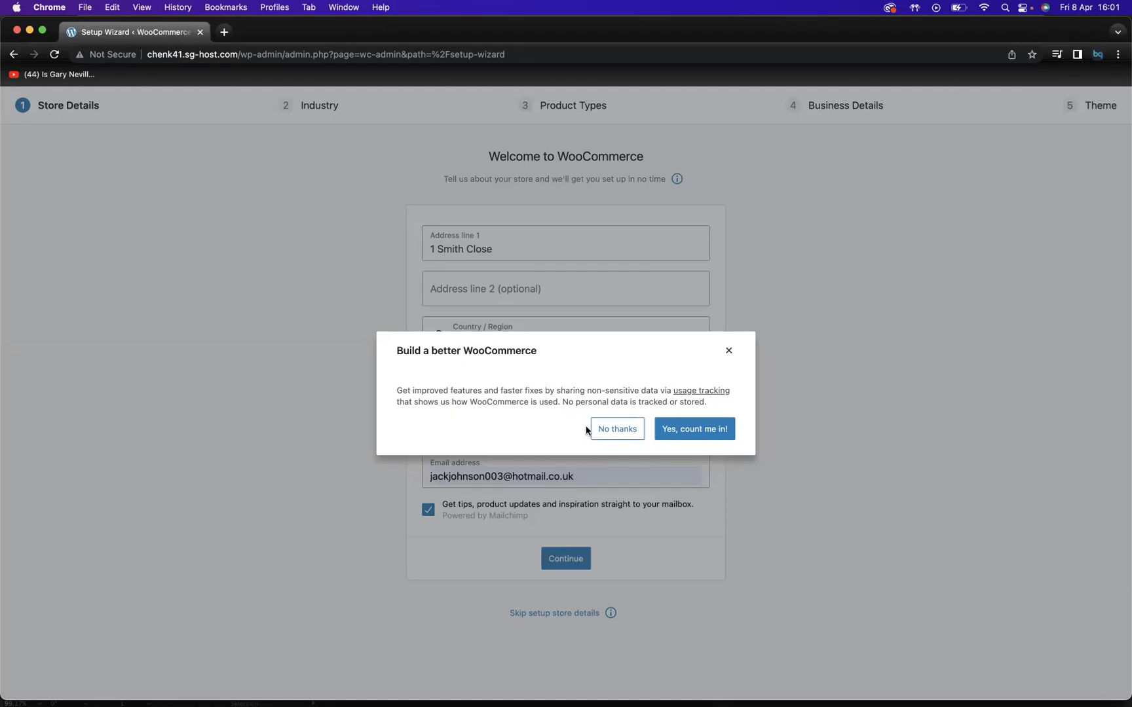
left_click(606, 435)
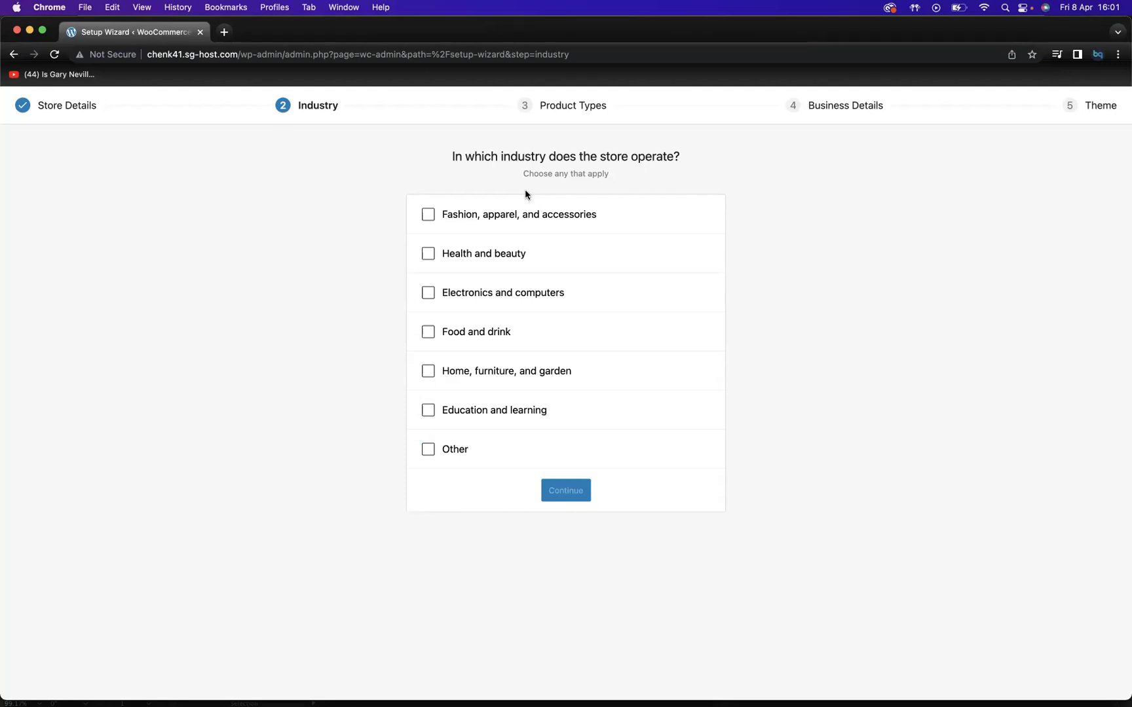
Choose 'Fashion, apparel, and accessories', keep Physical products ticked and continue to business details
left_click(429, 215)
left_click(558, 487)
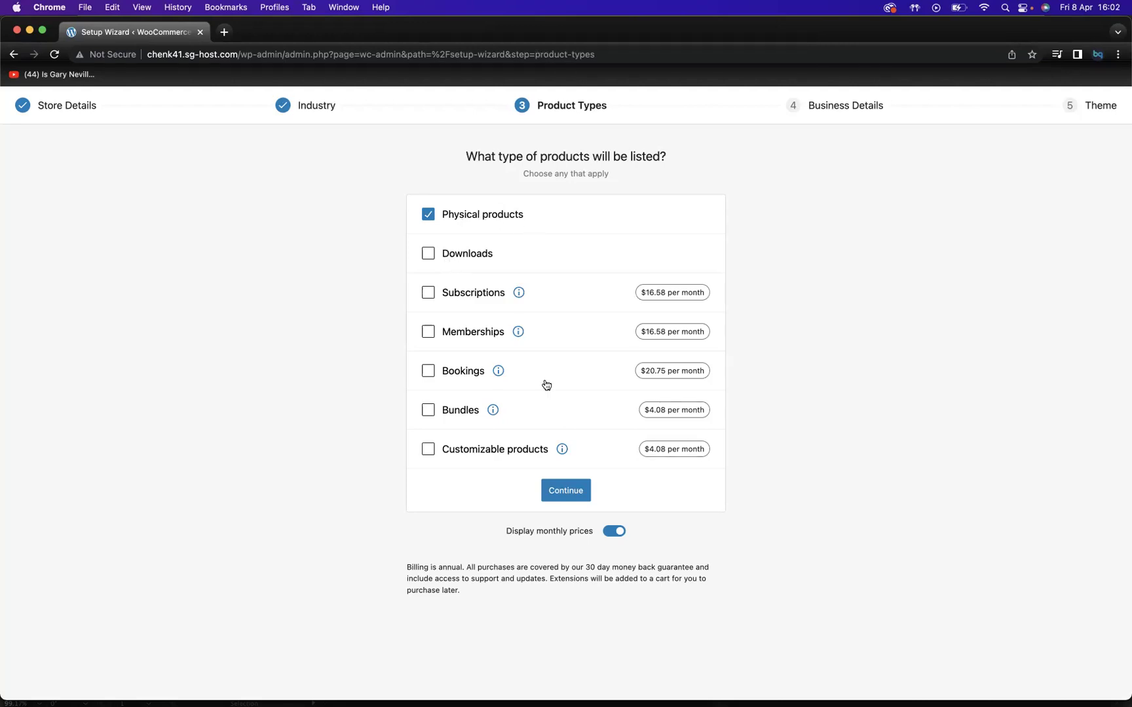
left_click(563, 492)
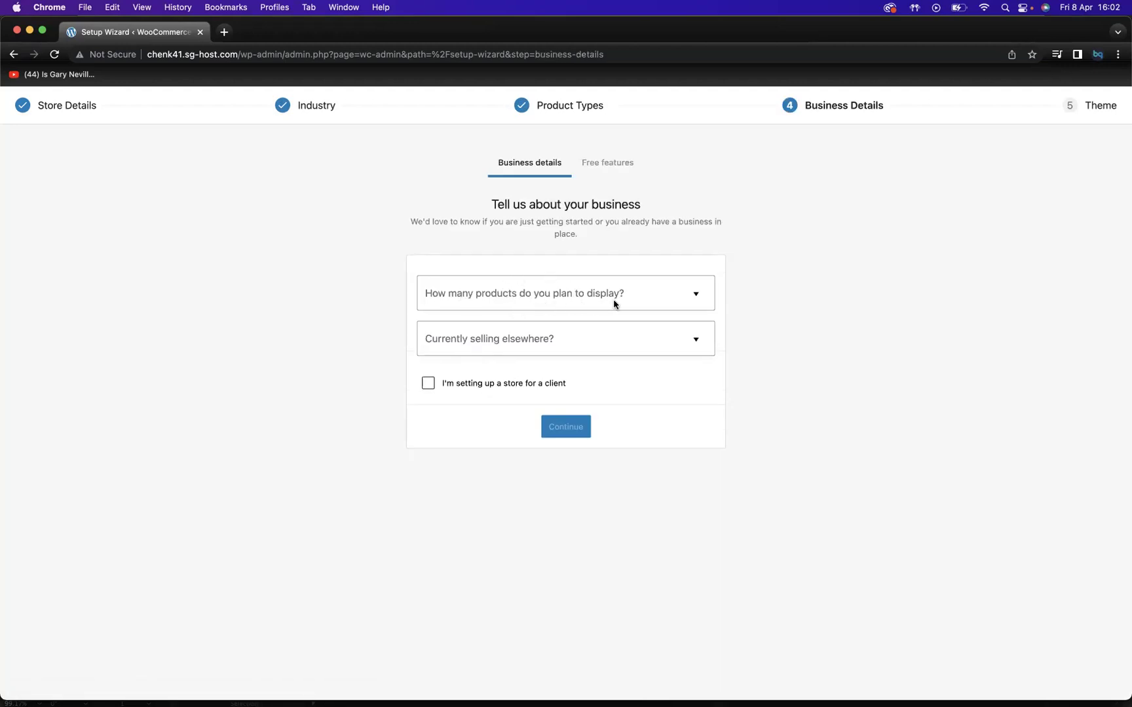
Set product count to '11 - 100', answer No to selling elsewhere, and continue
left_click(654, 295)
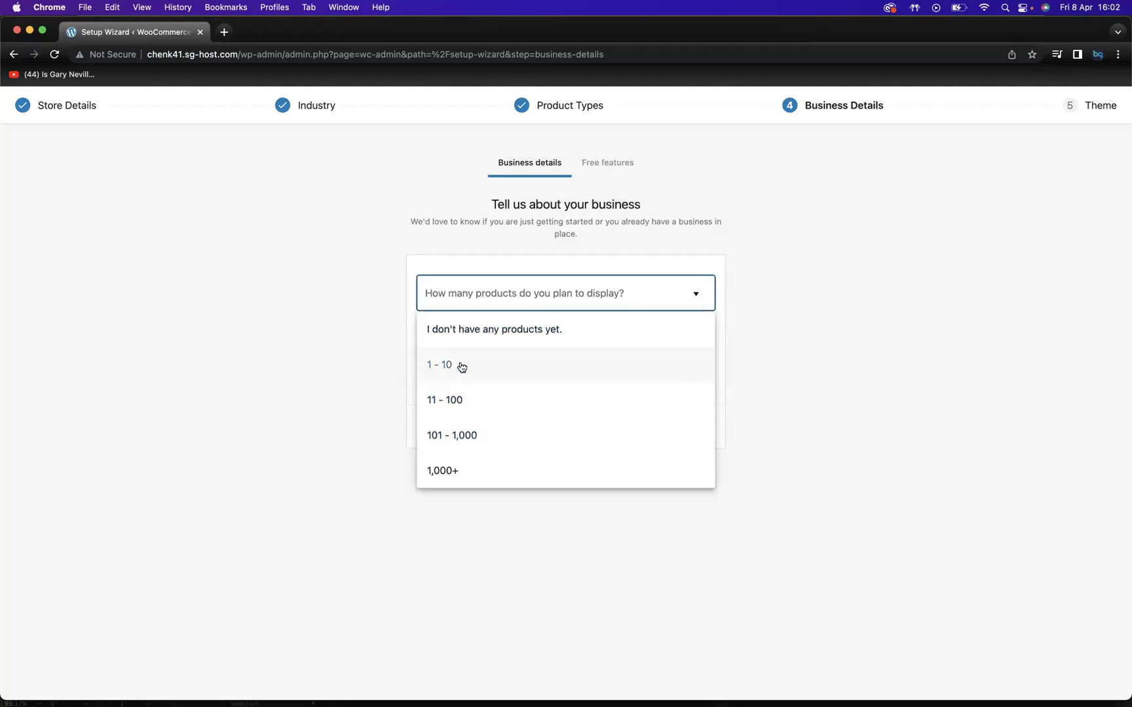
left_click(467, 403)
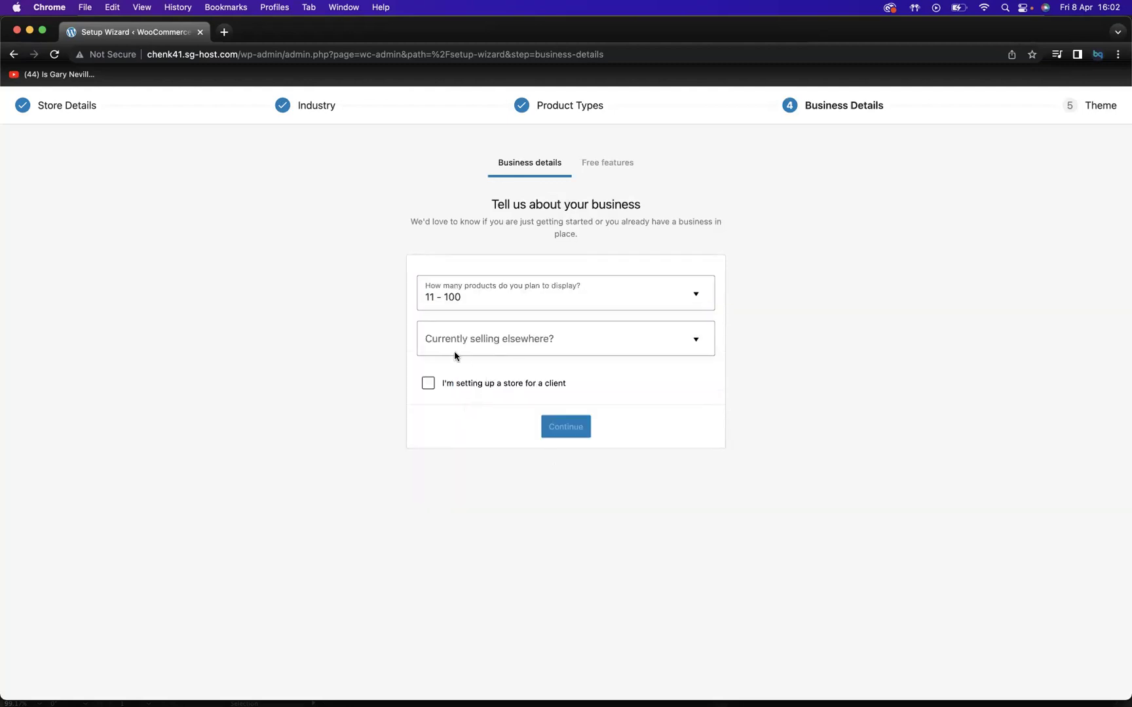
left_click(644, 343)
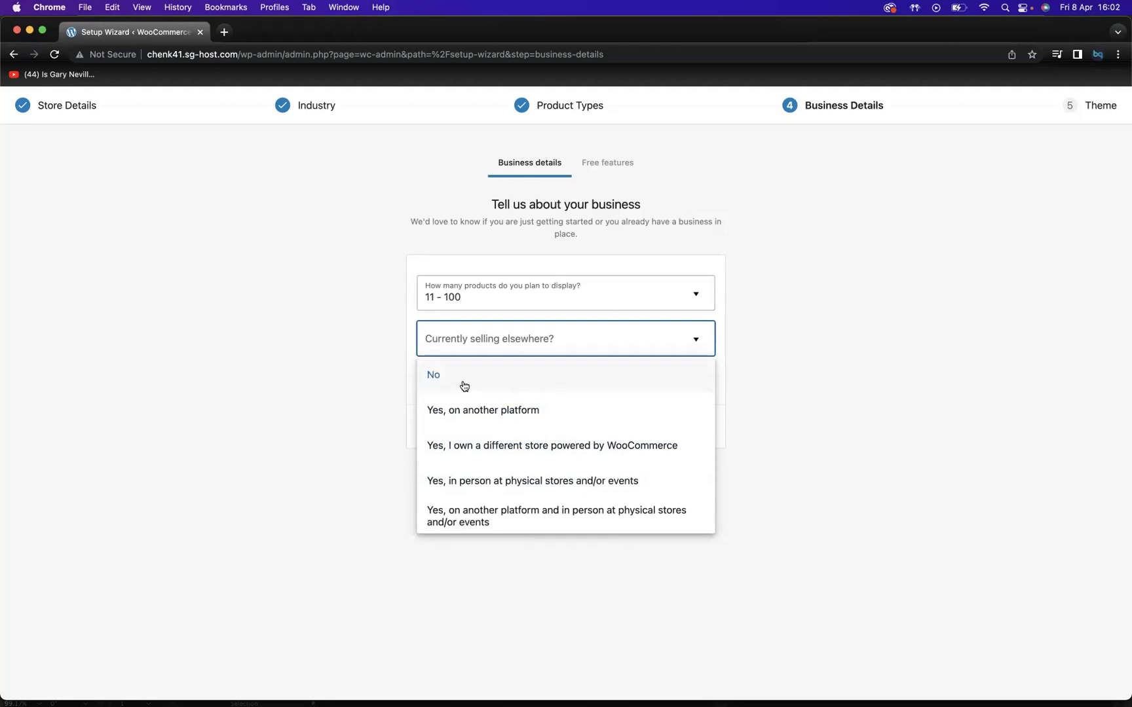
left_click(463, 385)
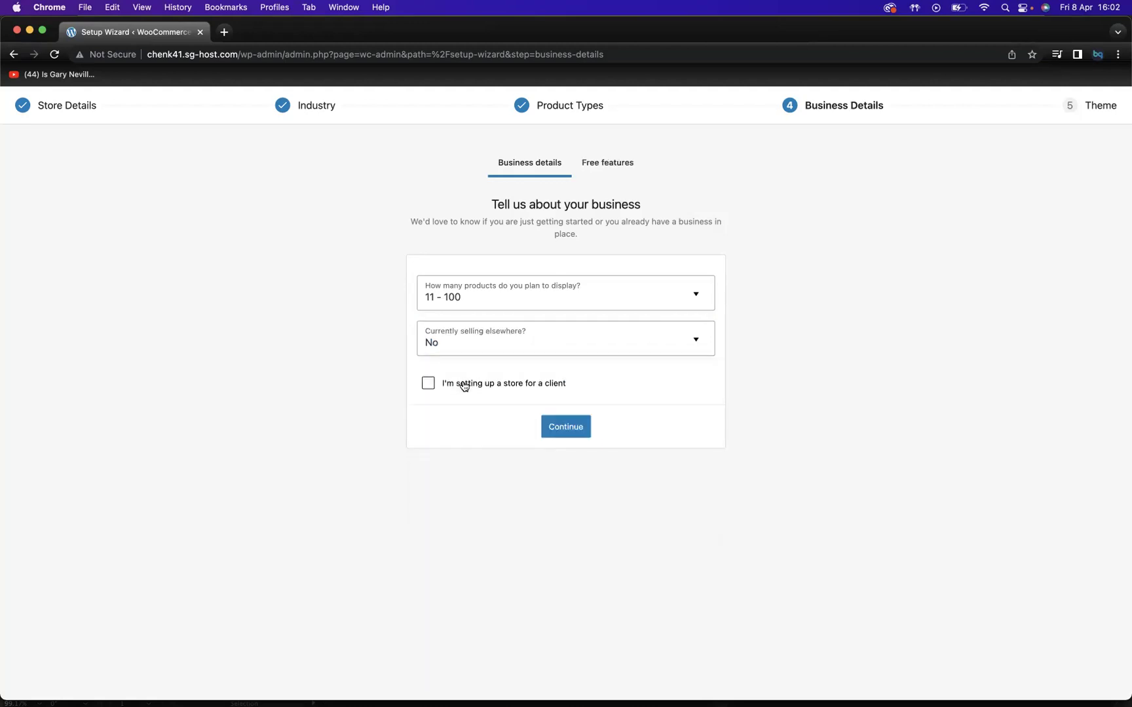
left_click(565, 431)
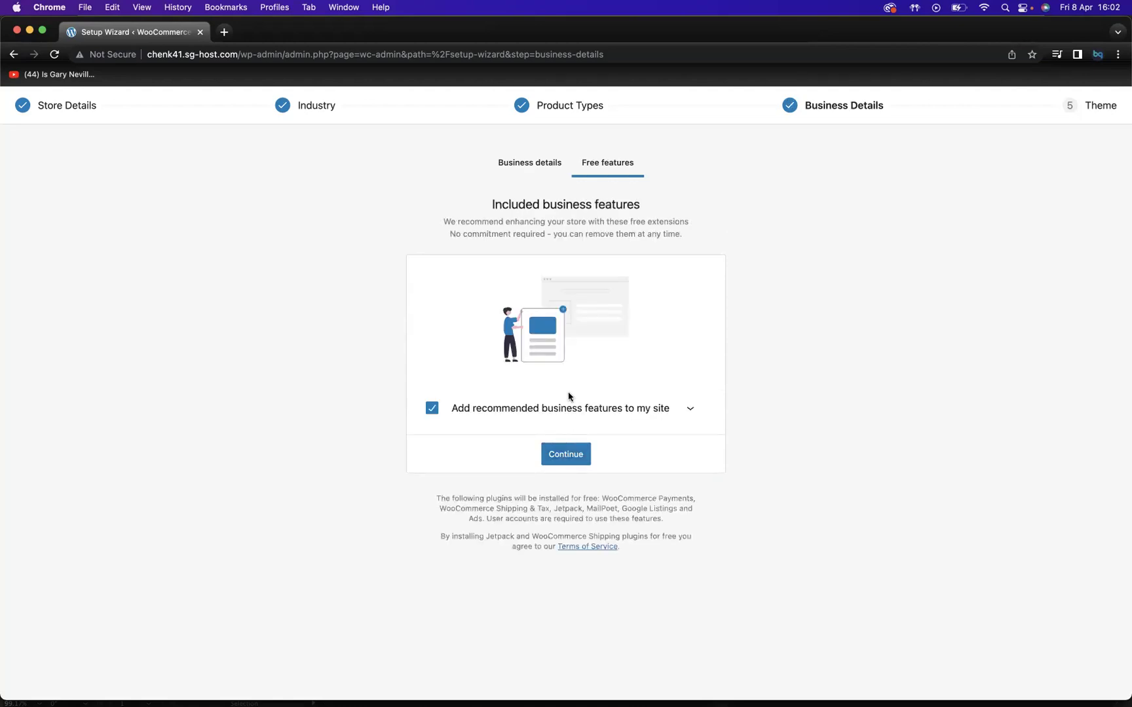
Expand the recommended features list, untick 'Add recommended business features to my site' and continue
left_click(432, 411)
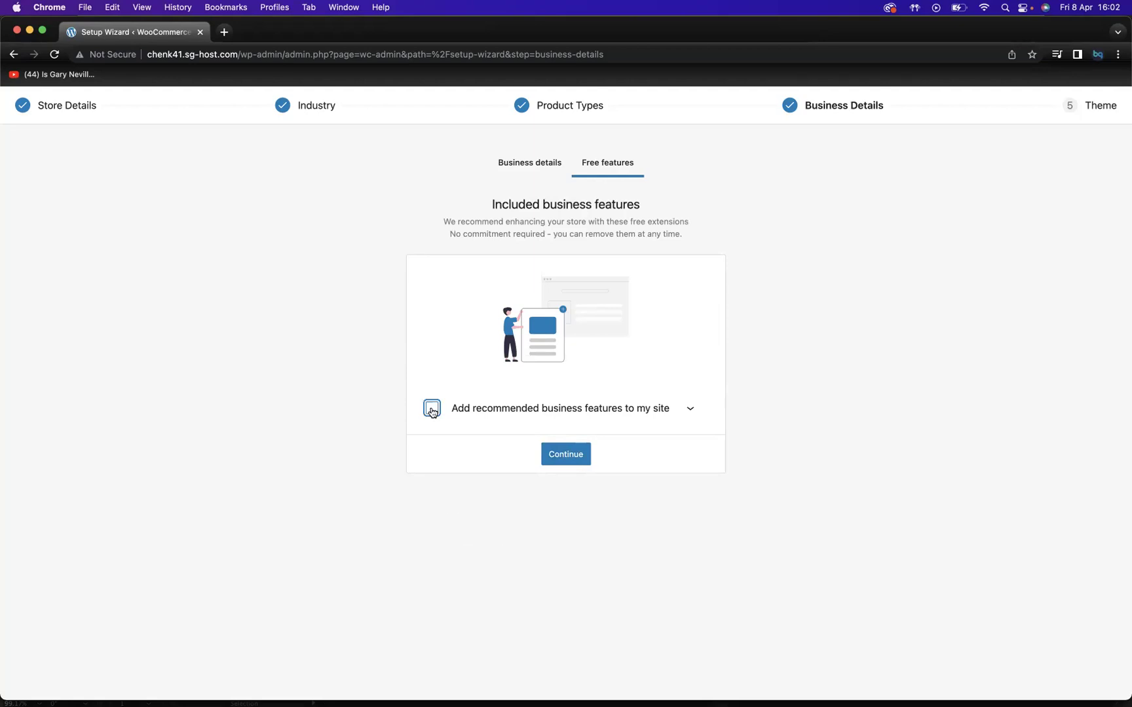
left_click(431, 410)
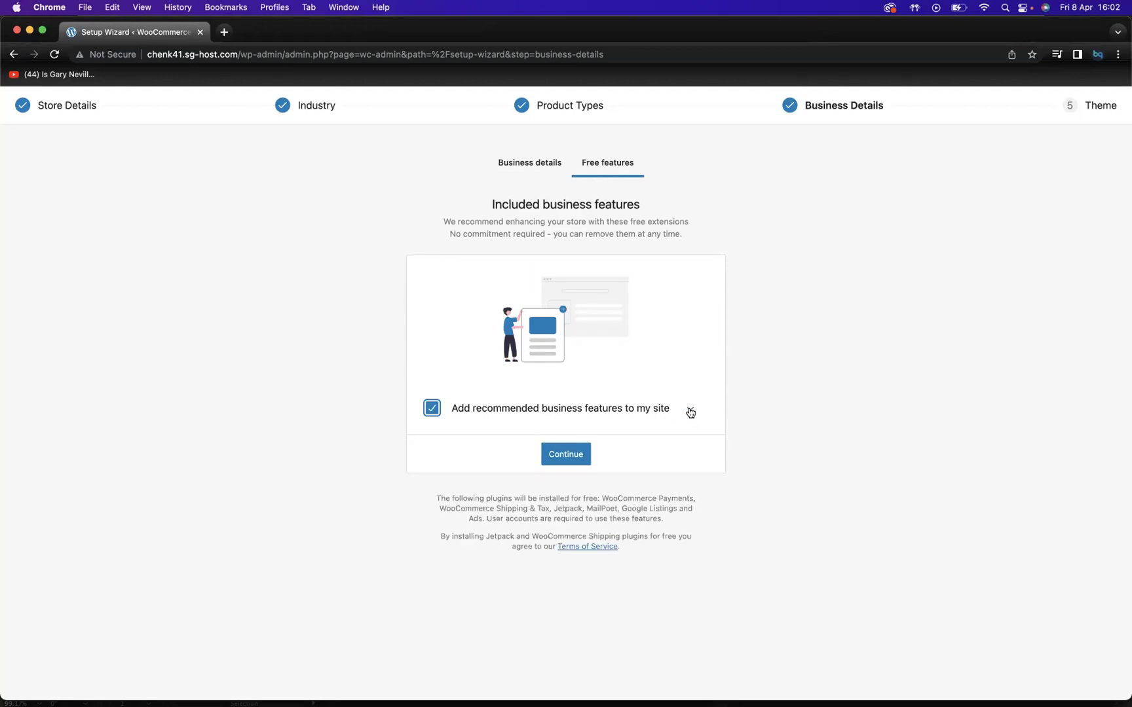
left_click(691, 409)
scroll(583, 504, "down", 2)
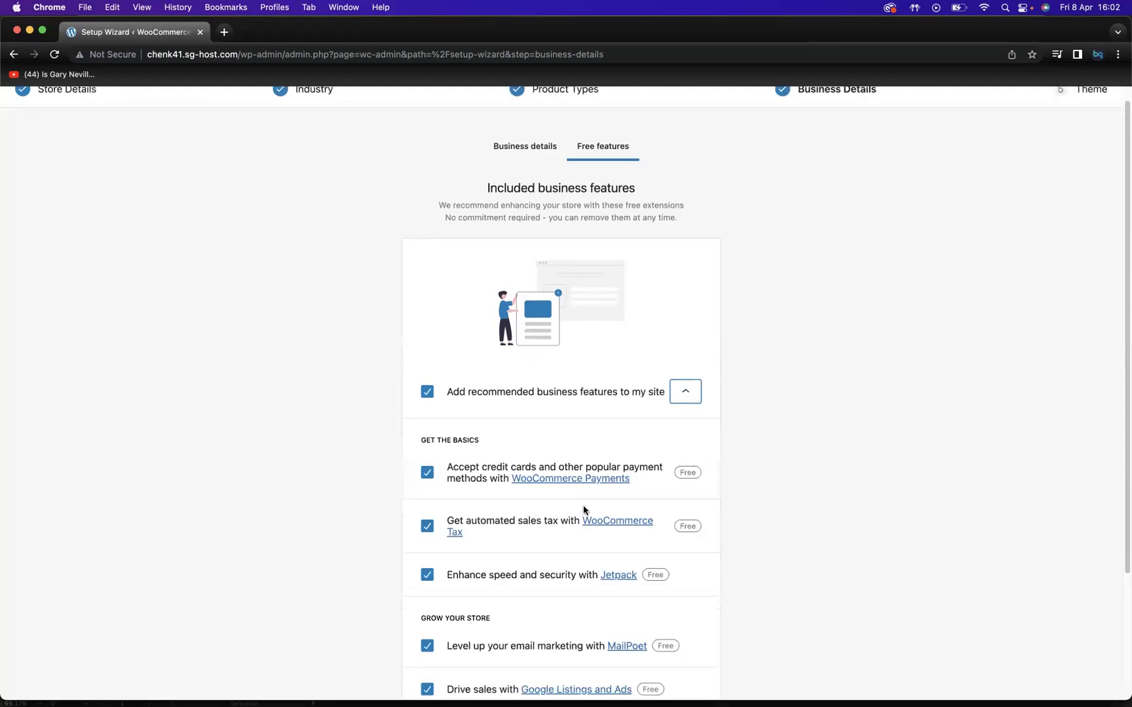
scroll(584, 507, "down", 1)
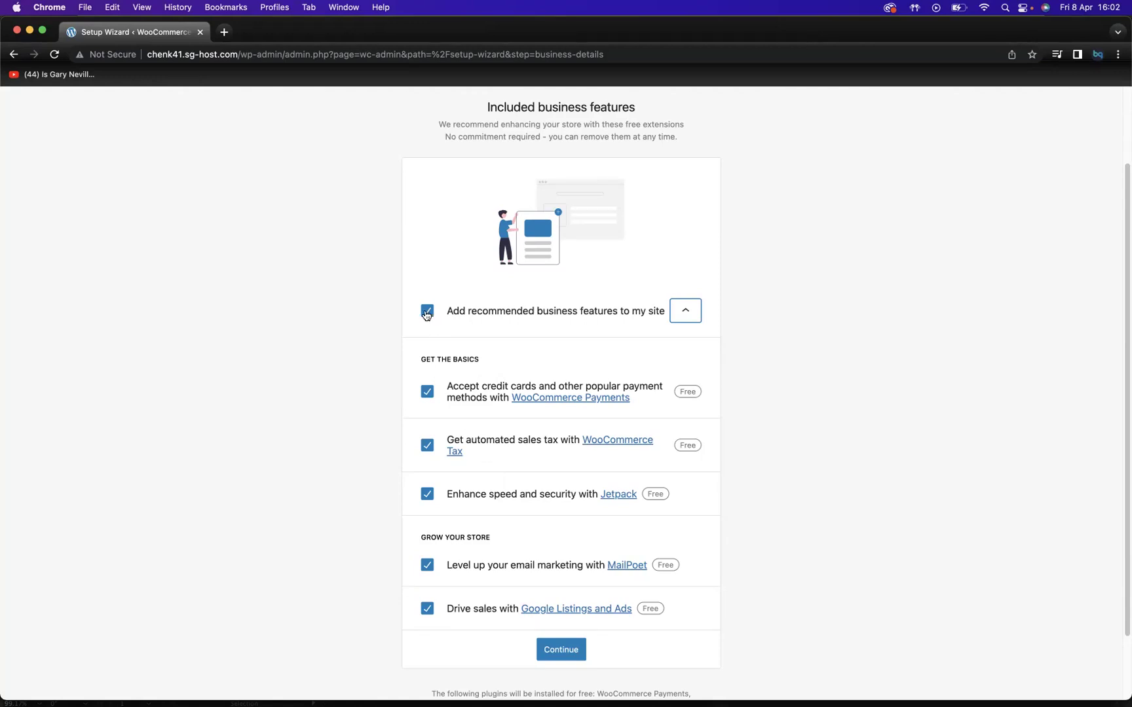
left_click(427, 312)
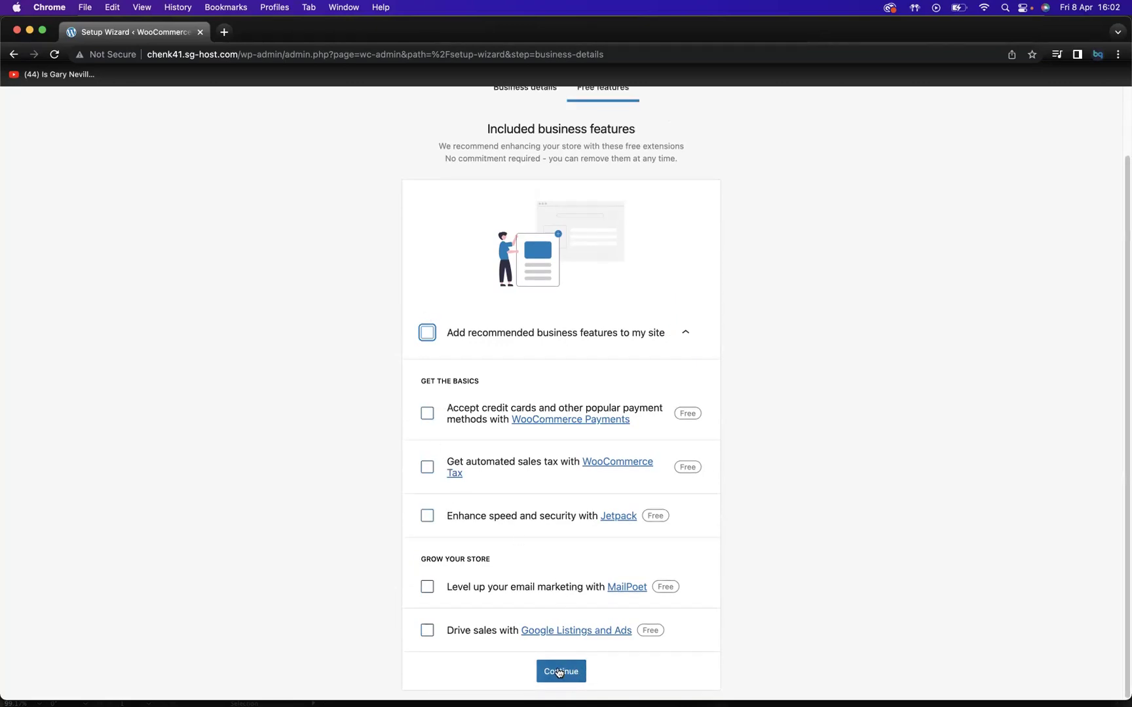
left_click(560, 672)
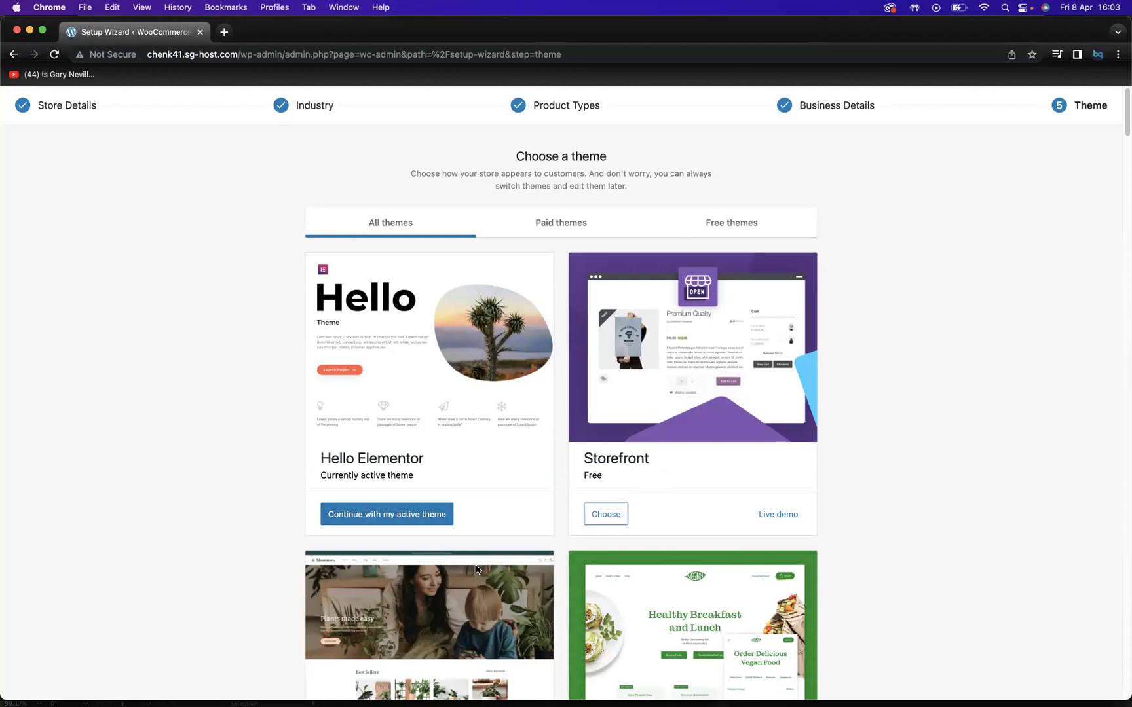
Choose 'Continue with my active theme' to keep Hello Elementor and finish setup
left_click(381, 513)
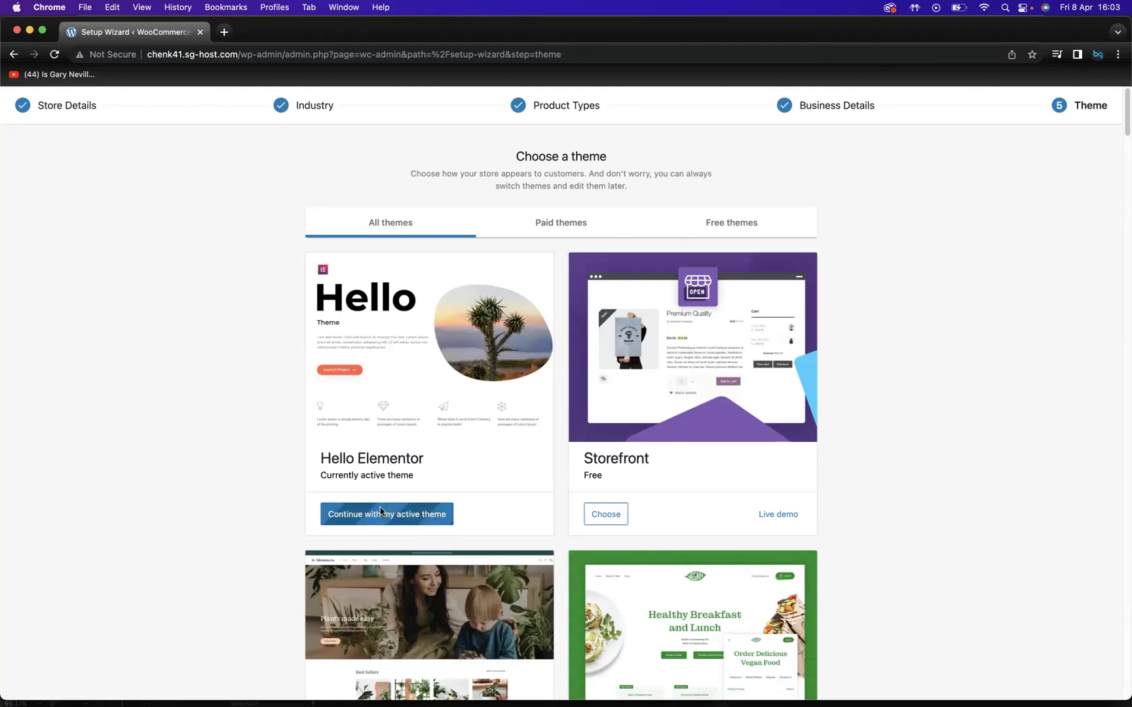